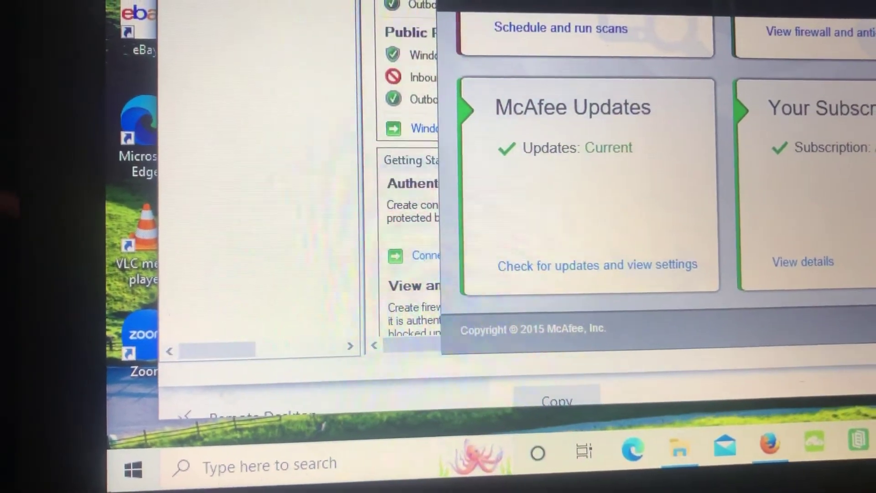
Step: Close the McAfee window, open and dismiss the Start menu, and bring up taskbar options
key("alt+F4")
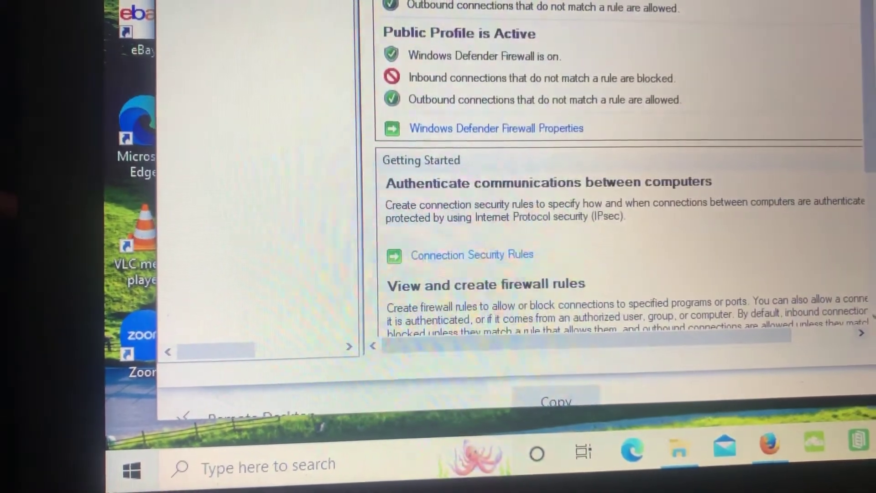
key("super")
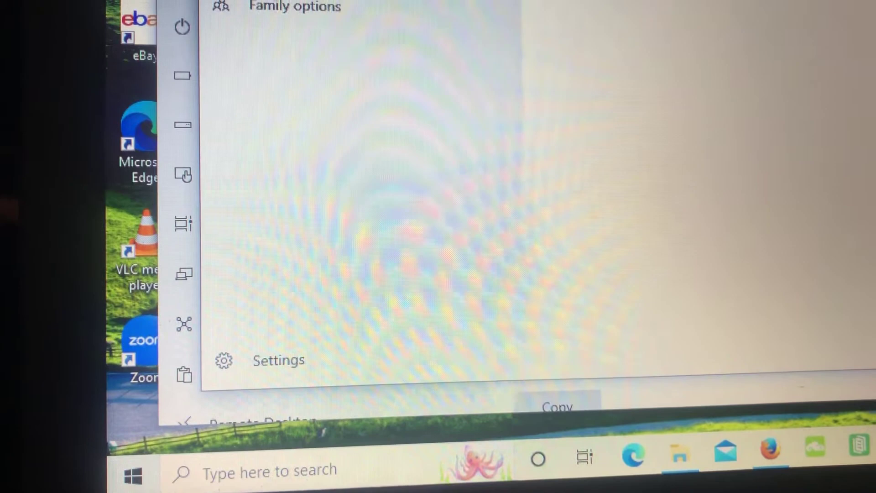
key("Escape")
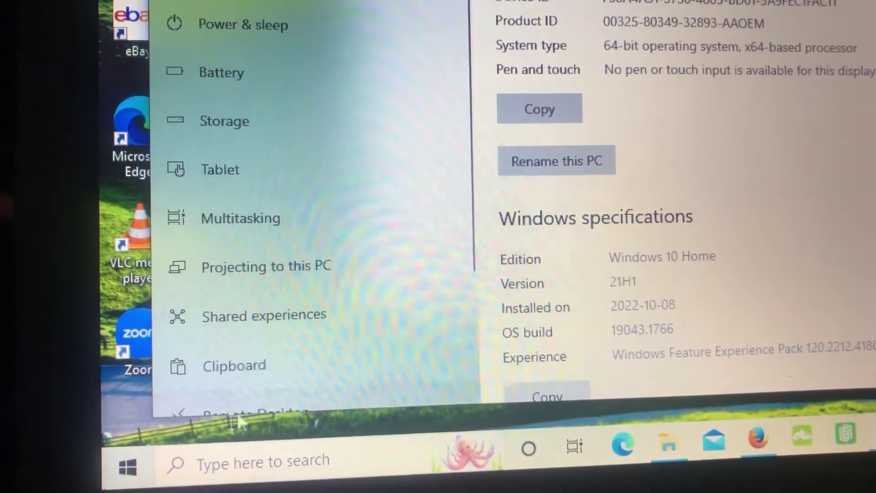
right_click(205, 469)
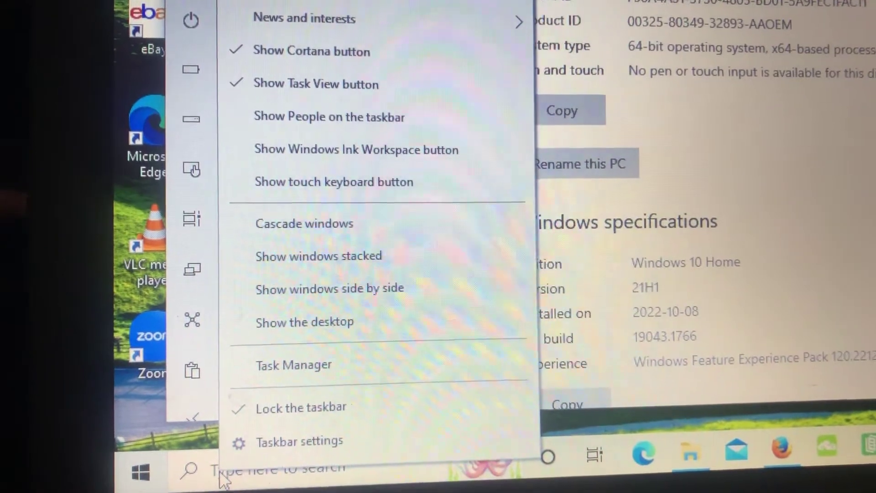
Step: Find Control Panel through Windows search and launch it from the results
left_click(227, 467)
type("C")
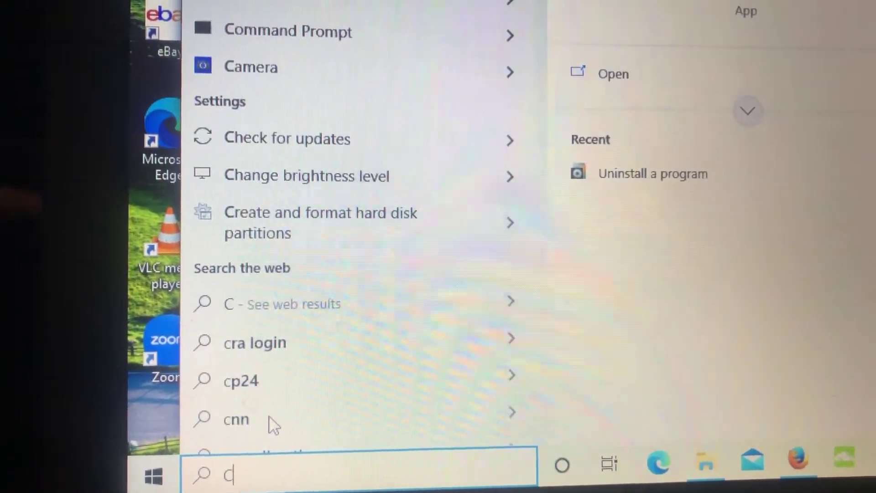
type("on")
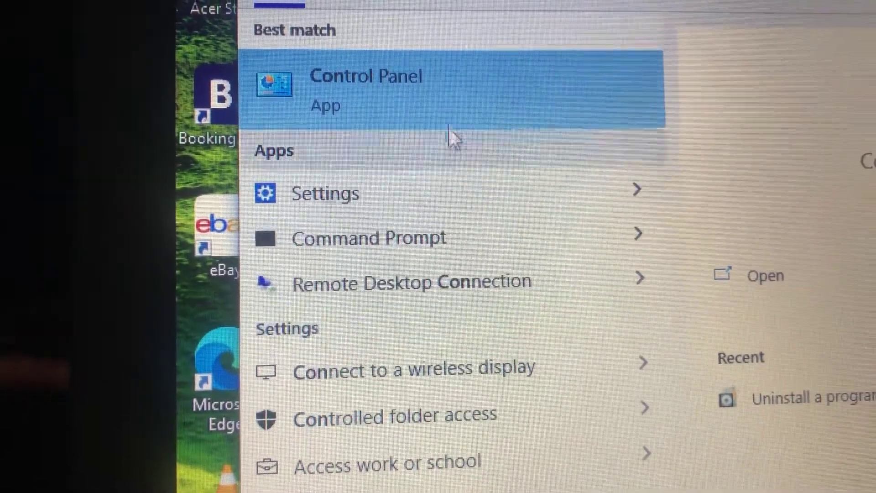
left_click(473, 92)
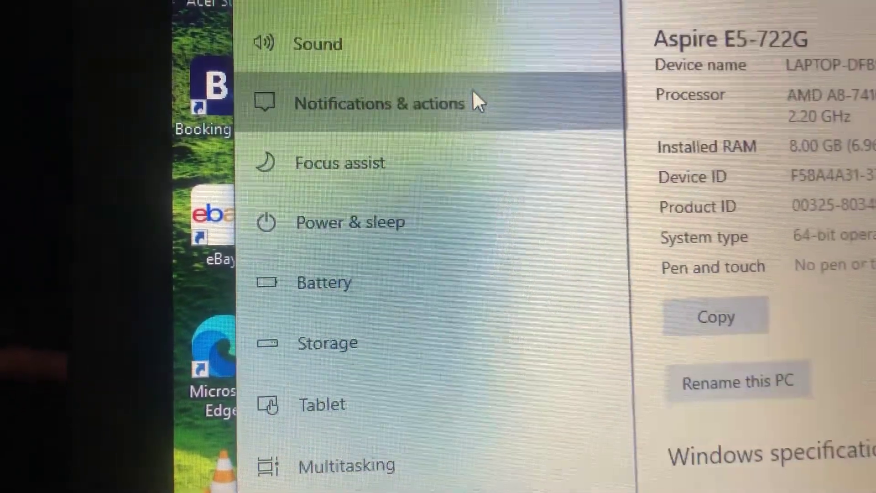
left_click(453, 89)
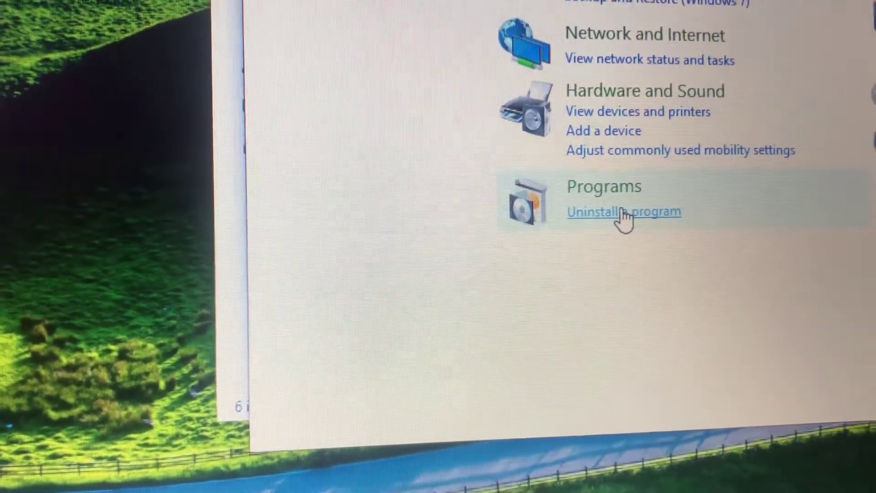
Step: Open the Programs and Features list to reach McAfee LiveSafe – Internet Security
left_click(653, 215)
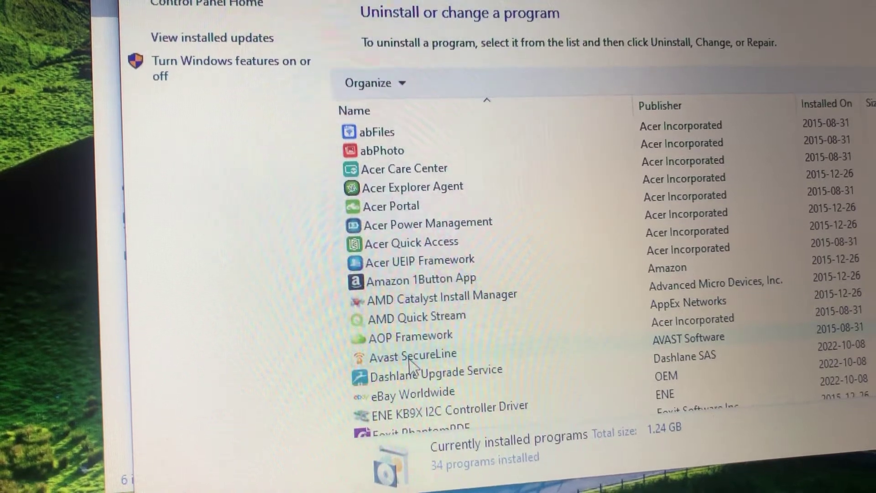
scroll(412, 365, "down", 1)
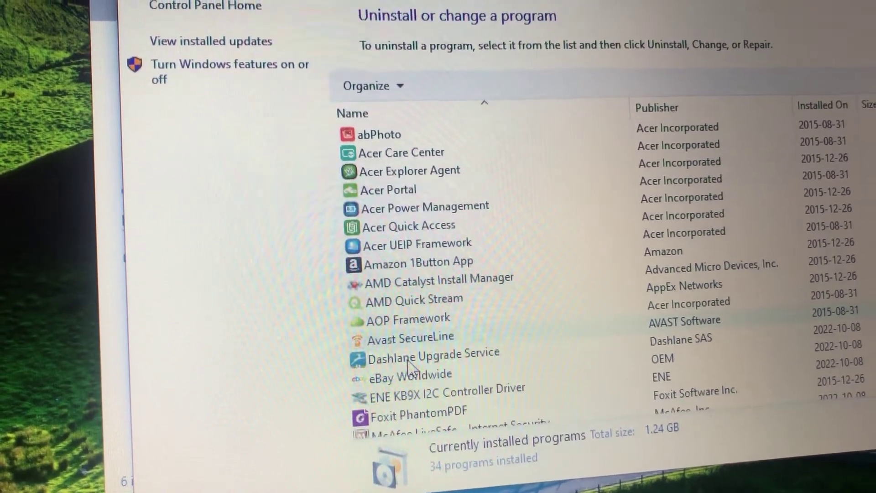
scroll(412, 365, "down", 1)
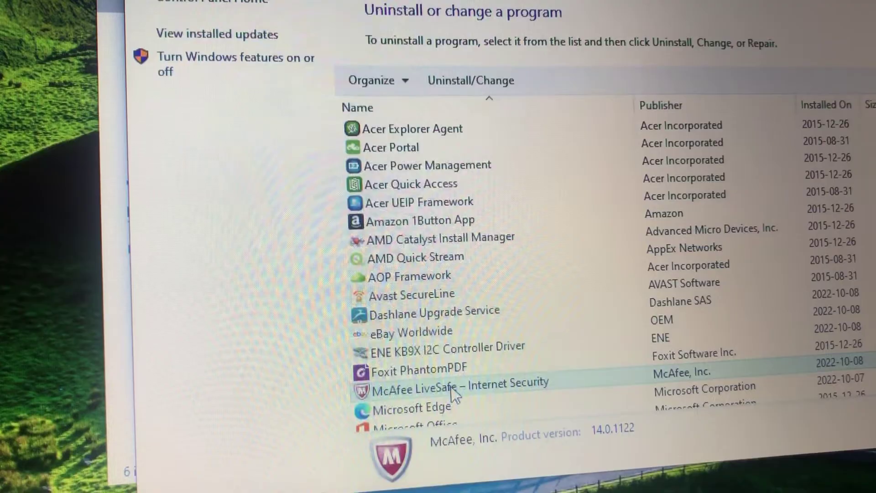
Step: Launch the McAfee LiveSafe – Internet Security uninstaller and approve the User Account Control prompt
double_click(454, 391)
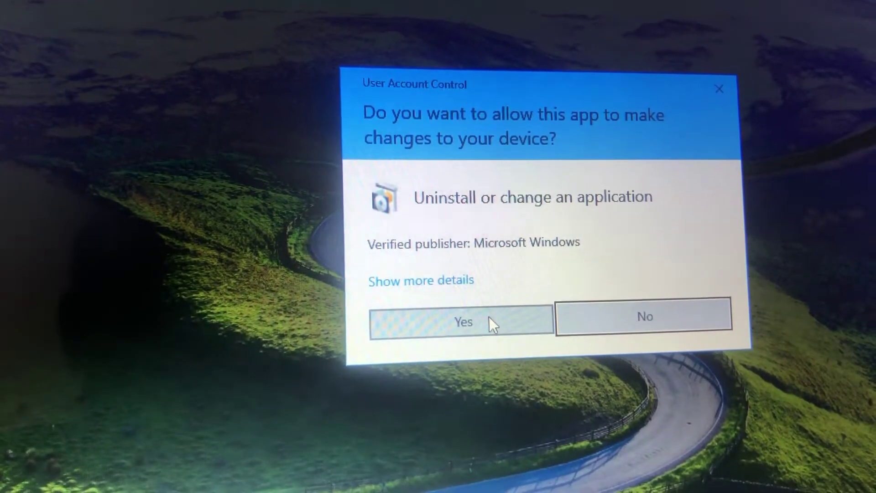
left_click(490, 317)
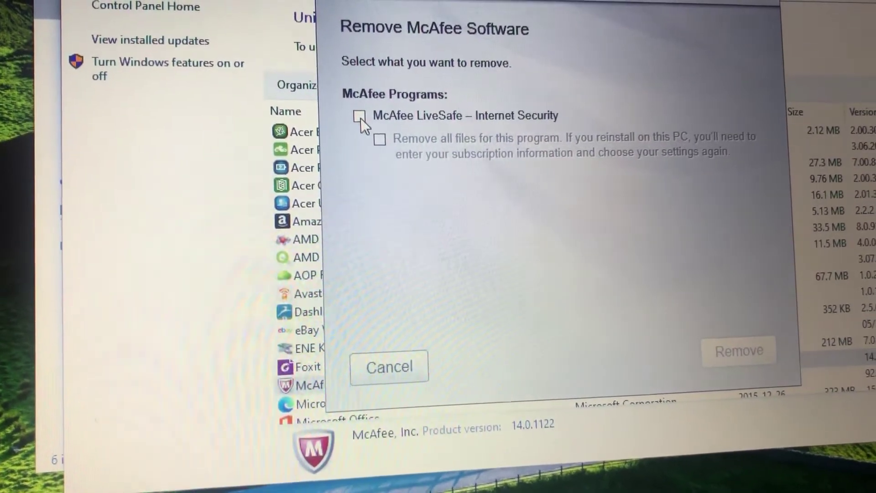
Step: Remove McAfee LiveSafe – Internet Security with all its files, overriding the subscription warning
left_click(361, 116)
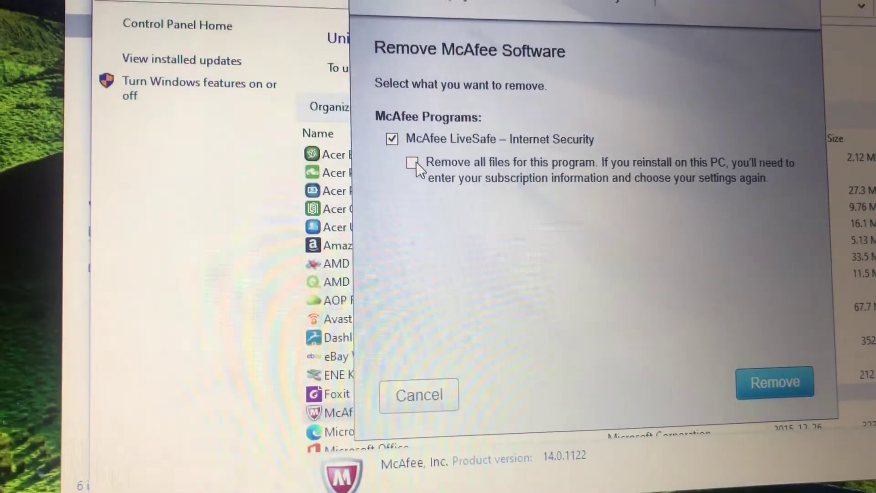
left_click(391, 149)
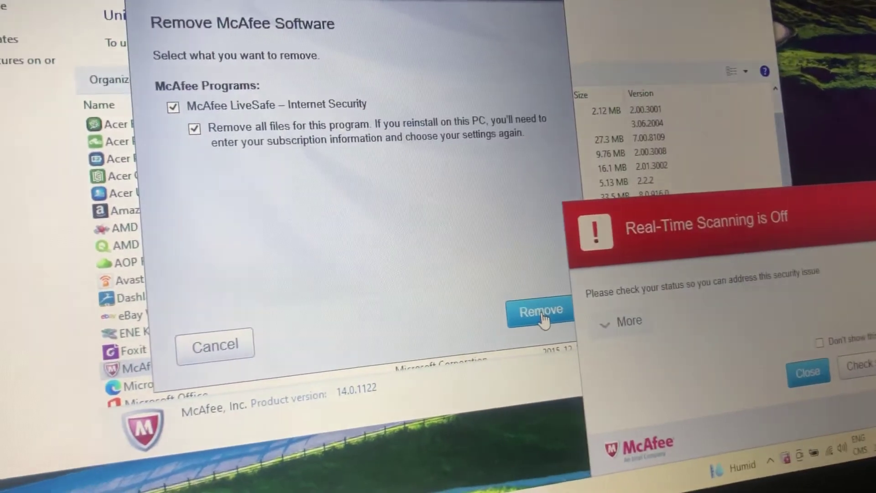
left_click(544, 314)
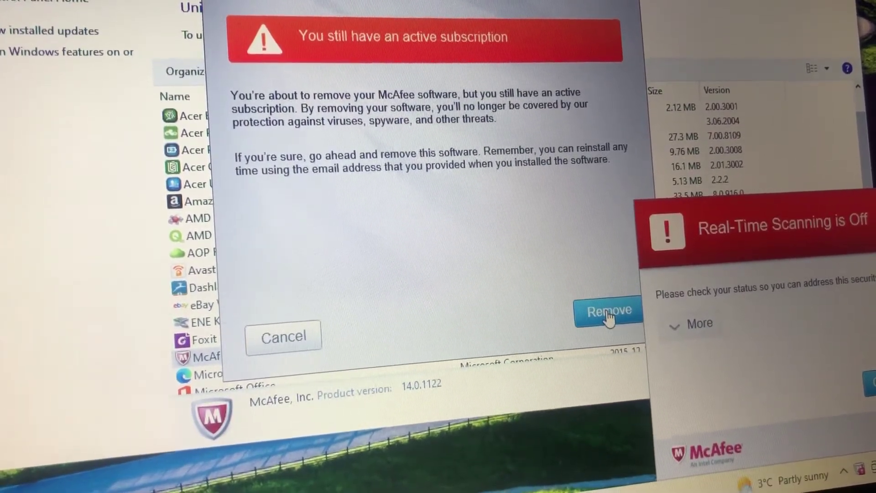
left_click(607, 308)
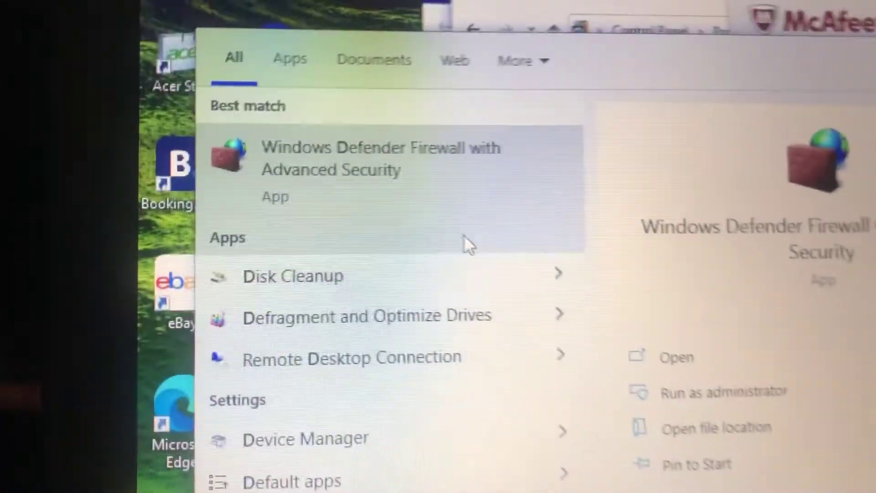
Step: Launch Windows Defender Firewall with Advanced Security from the search results
left_click(464, 234)
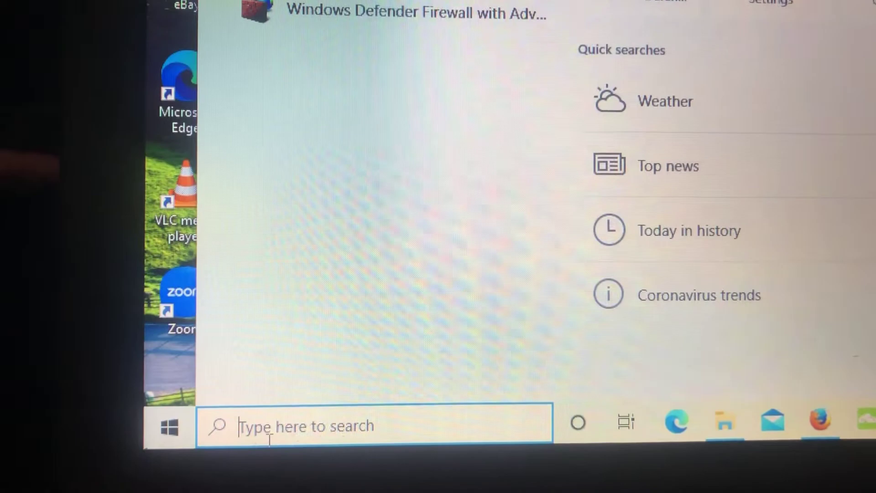
type("DE")
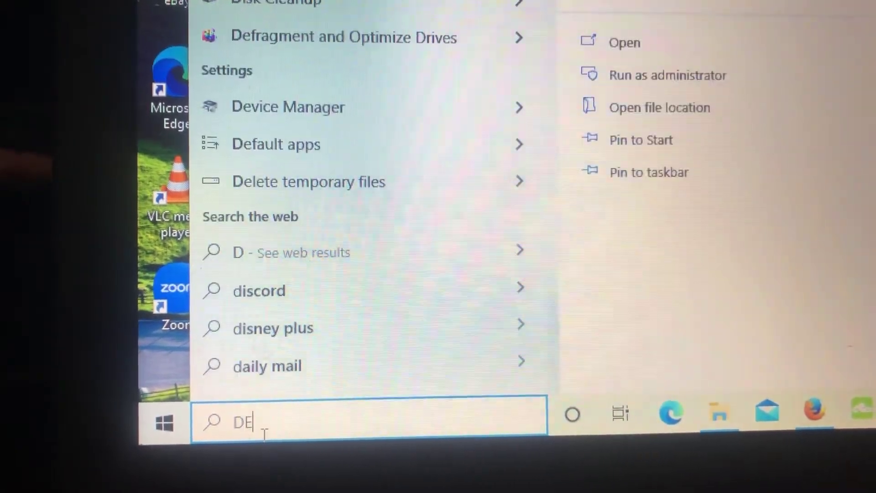
type("F")
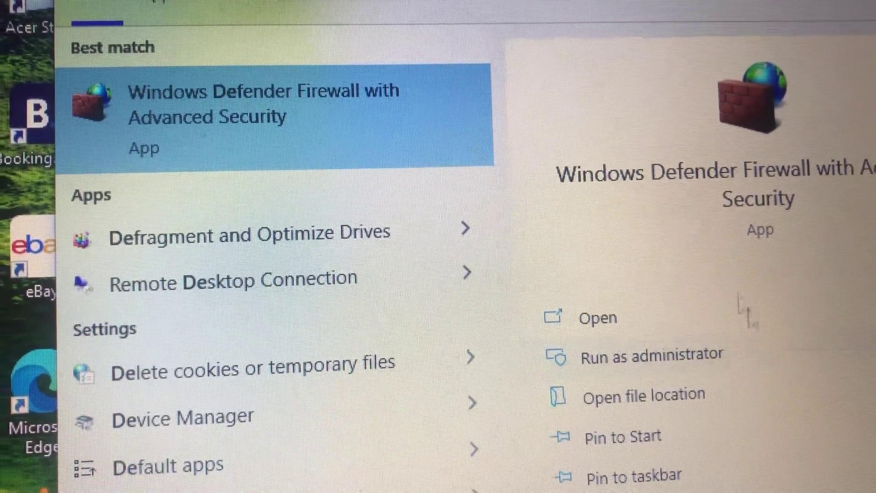
left_click(328, 157)
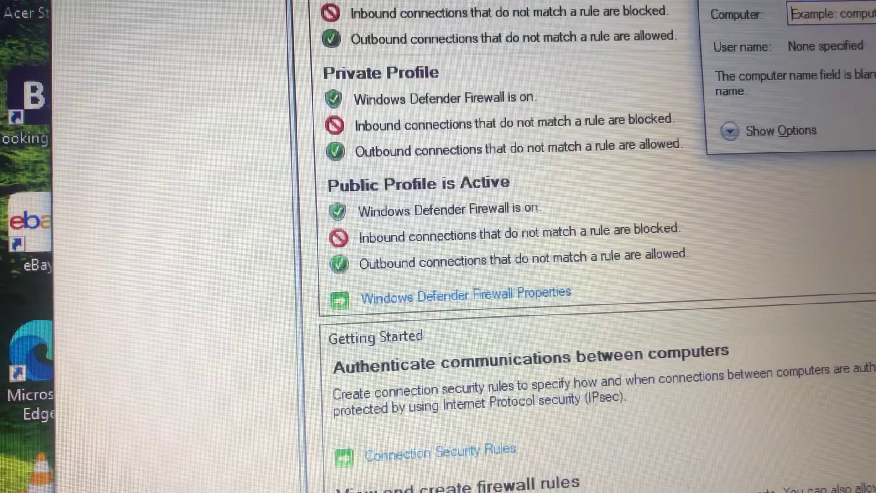
Step: Close the firewall window to bring the installed programs list forward
key("alt+F4")
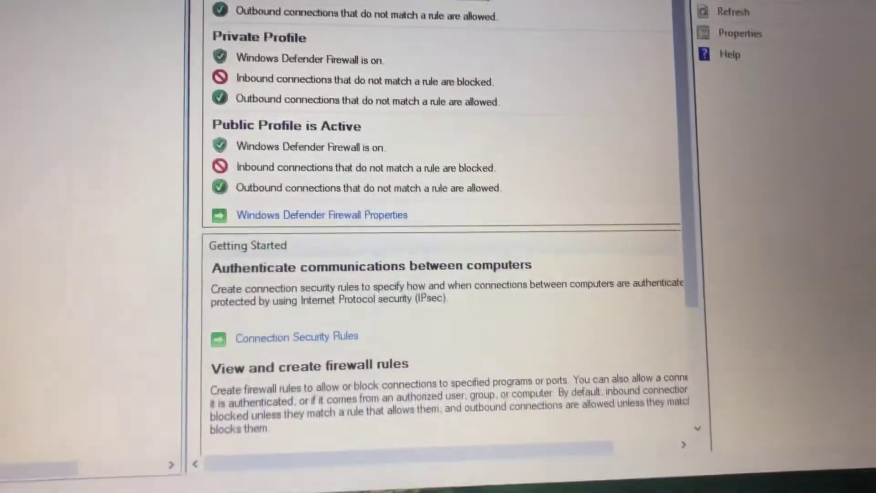
scroll(394, 144, "down", 2)
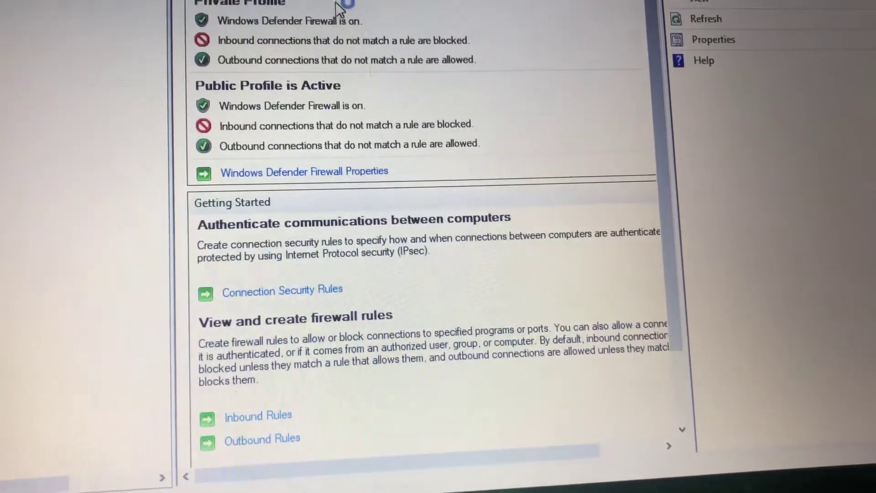
scroll(394, 144, "down", 2)
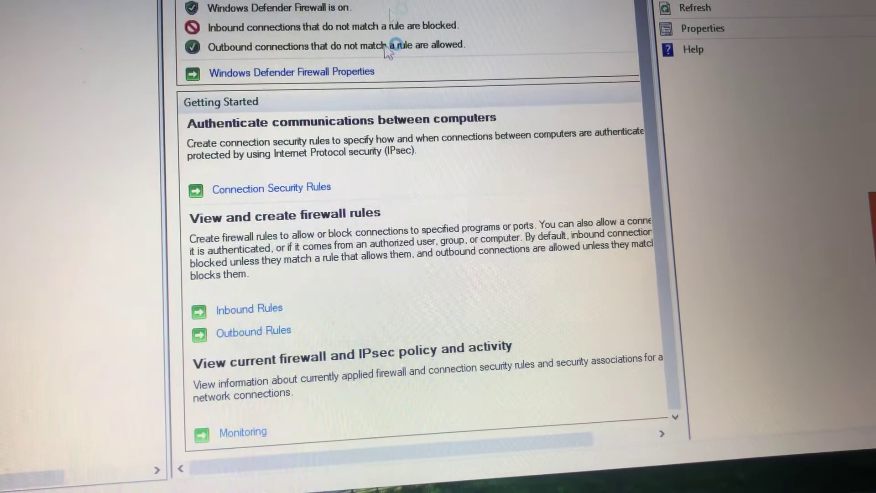
scroll(411, 240, "up", 3)
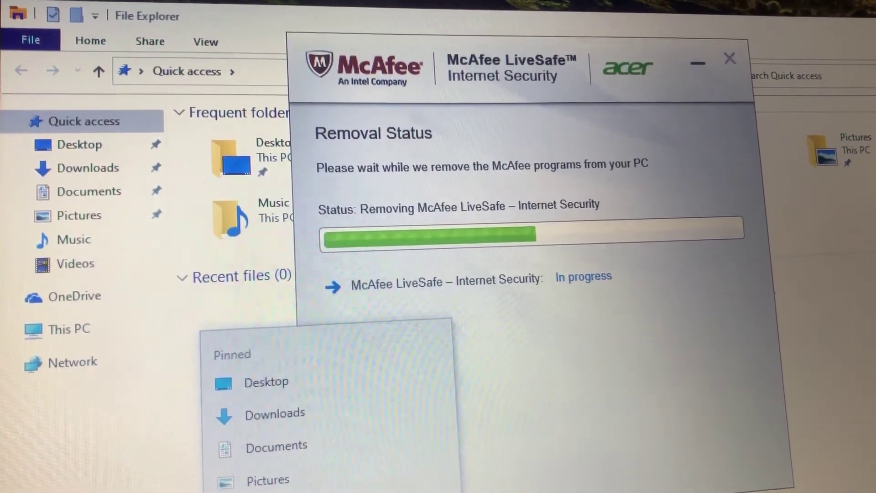
Step: Dismiss the pinned folders list and open the This PC context menu
key("Escape")
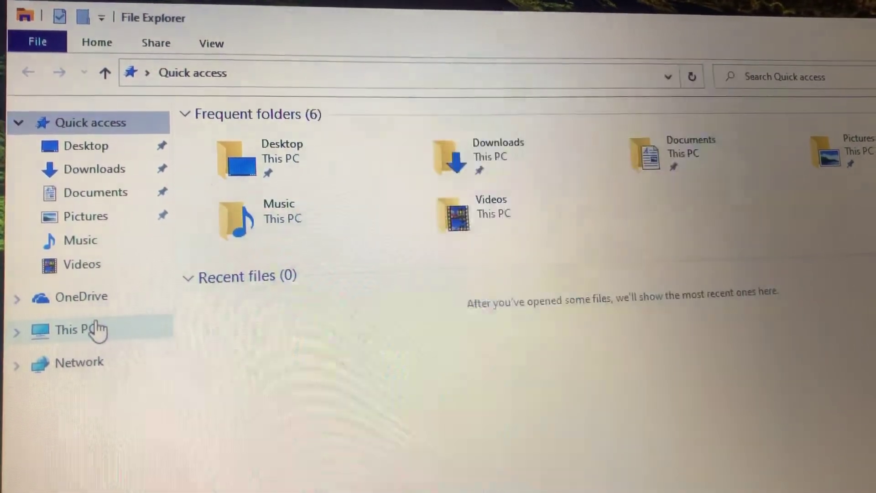
right_click(101, 334)
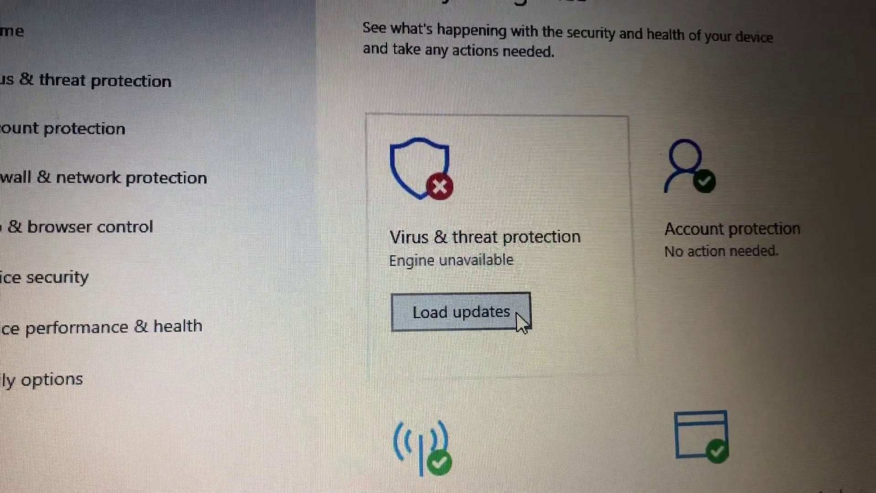
Step: Start loading Virus & threat protection updates from Security at a glance
left_click(515, 314)
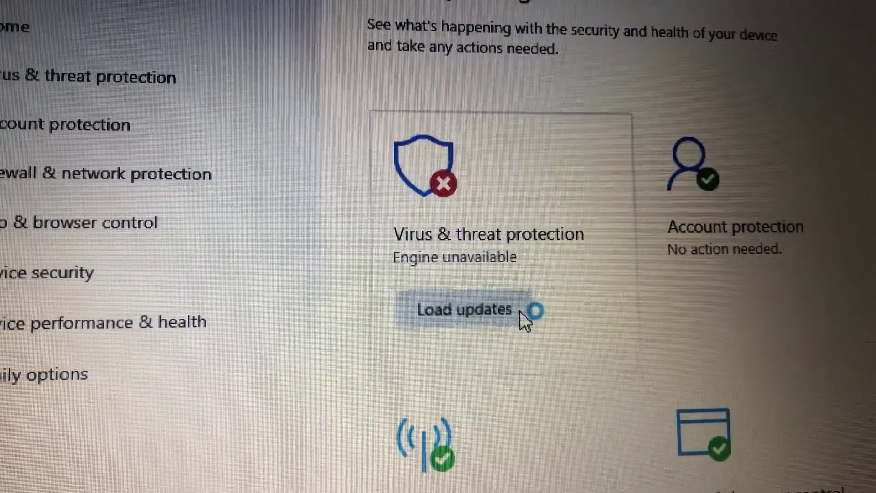